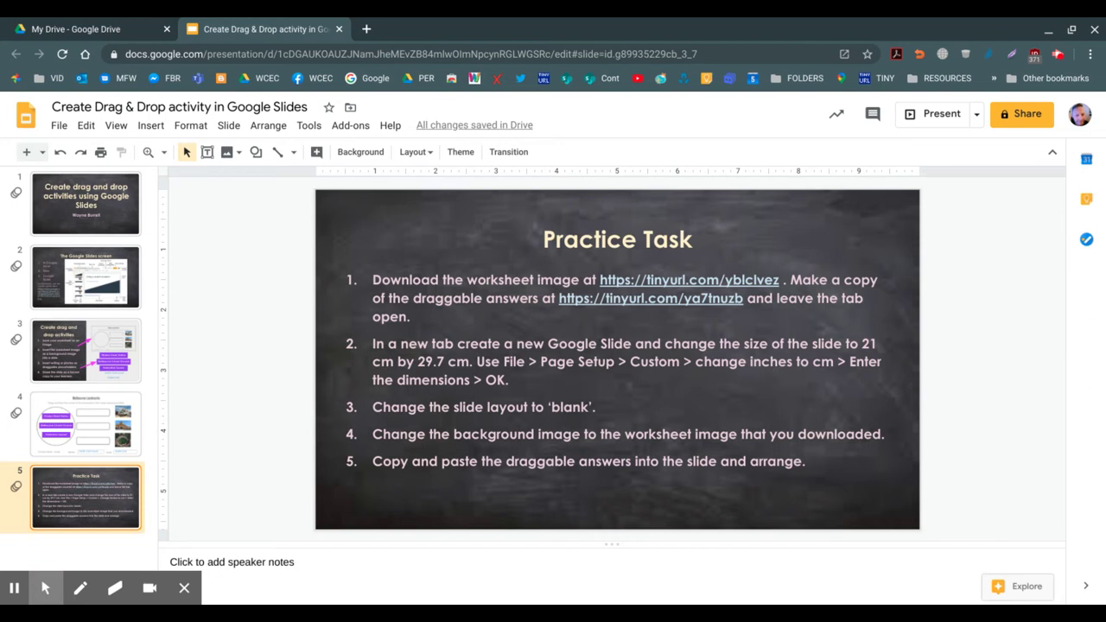
Show the link popup for the first tinyurl address in the Practice Task instructions
{"action": "left_click", "coordinate": [674, 277]}
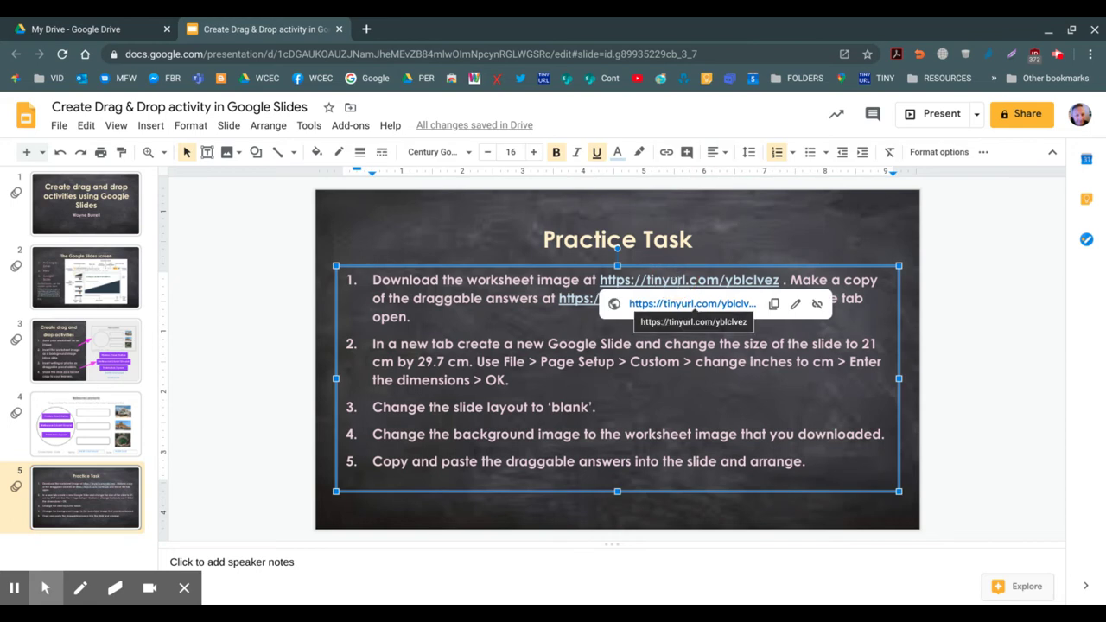
Open the Vocabulary Worksheet 1 image link in a new tab, then go back to the Practice Task slide
{"action": "left_click", "coordinate": [681, 303]}
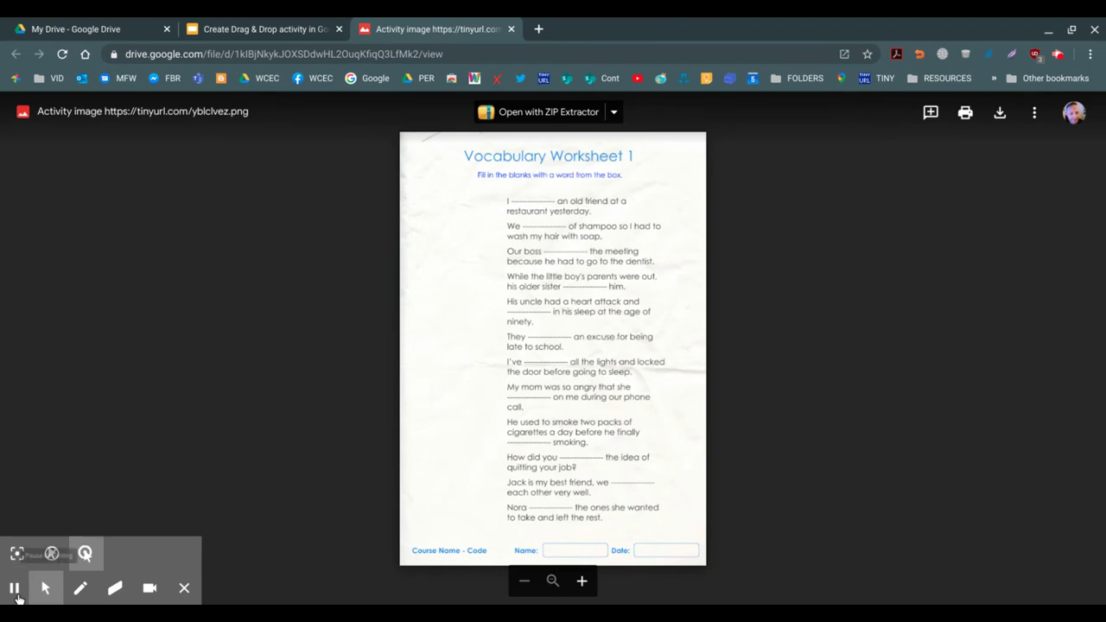
{"action": "left_click", "coordinate": [14, 588]}
{"action": "left_click", "coordinate": [14, 588]}
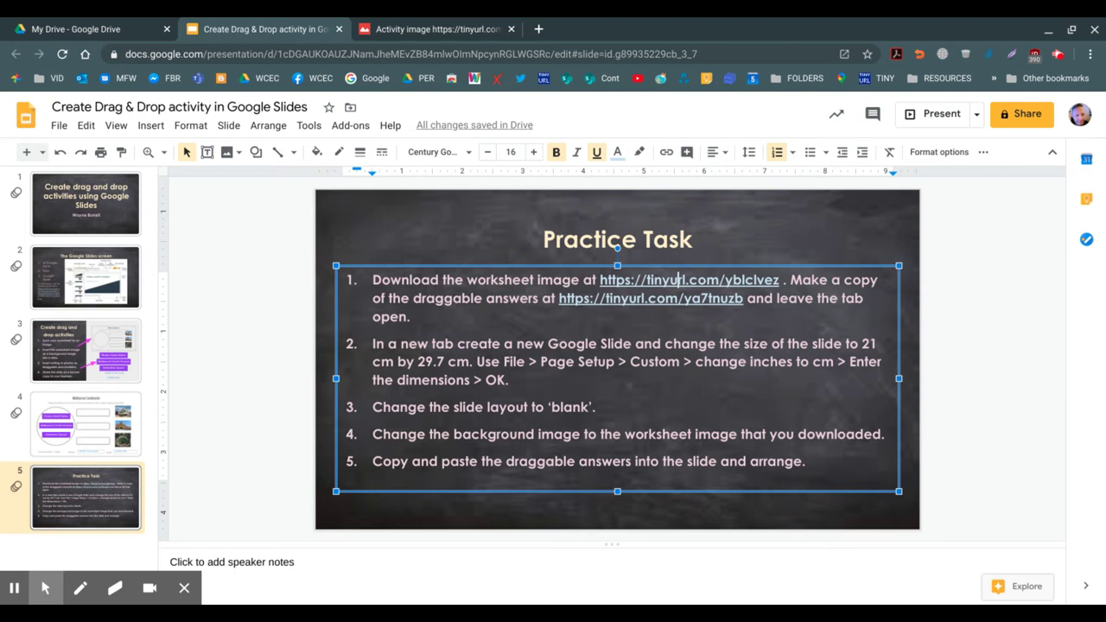
Follow the second tinyurl link and make a copy of the Activity drawing
{"action": "left_click", "coordinate": [598, 299]}
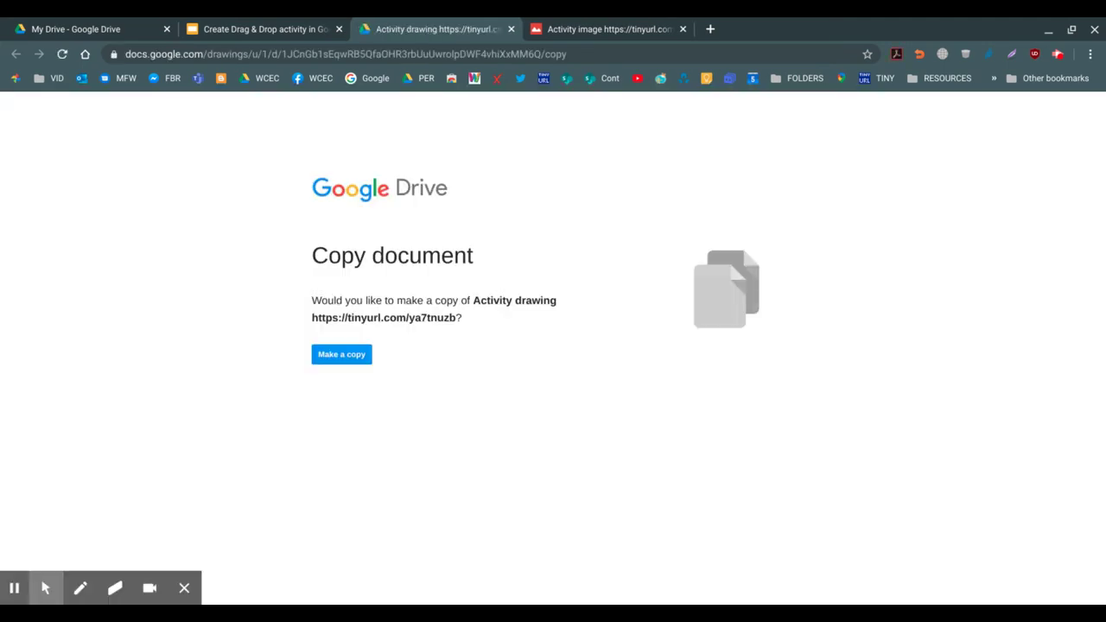
{"action": "left_click", "coordinate": [343, 357]}
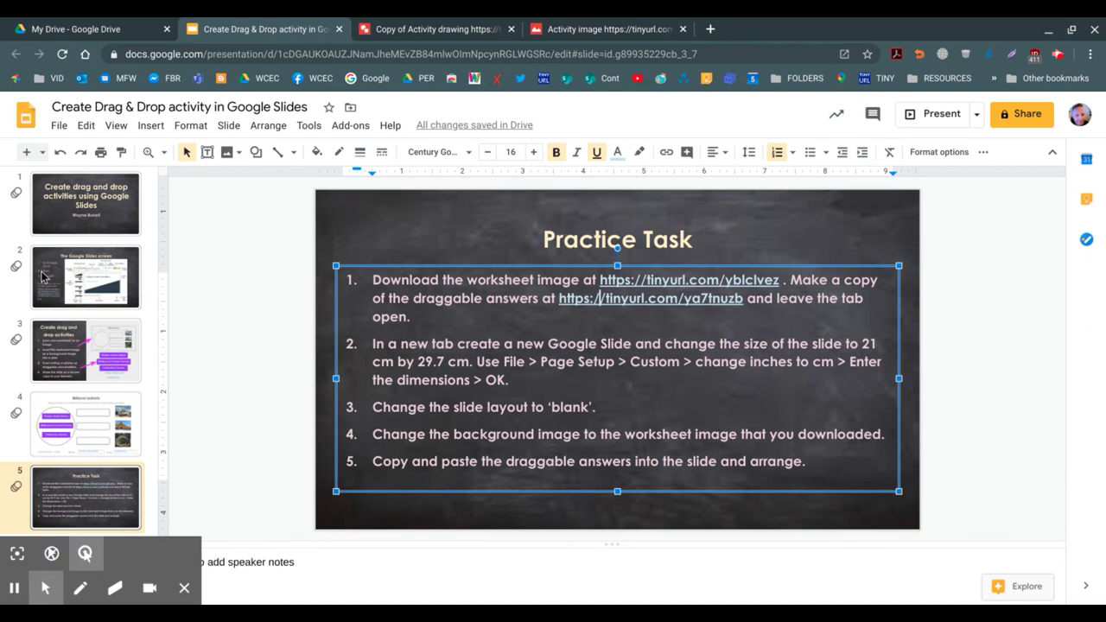
From My Drive, create a new blank Google Slides presentation
{"action": "left_click", "coordinate": [118, 32]}
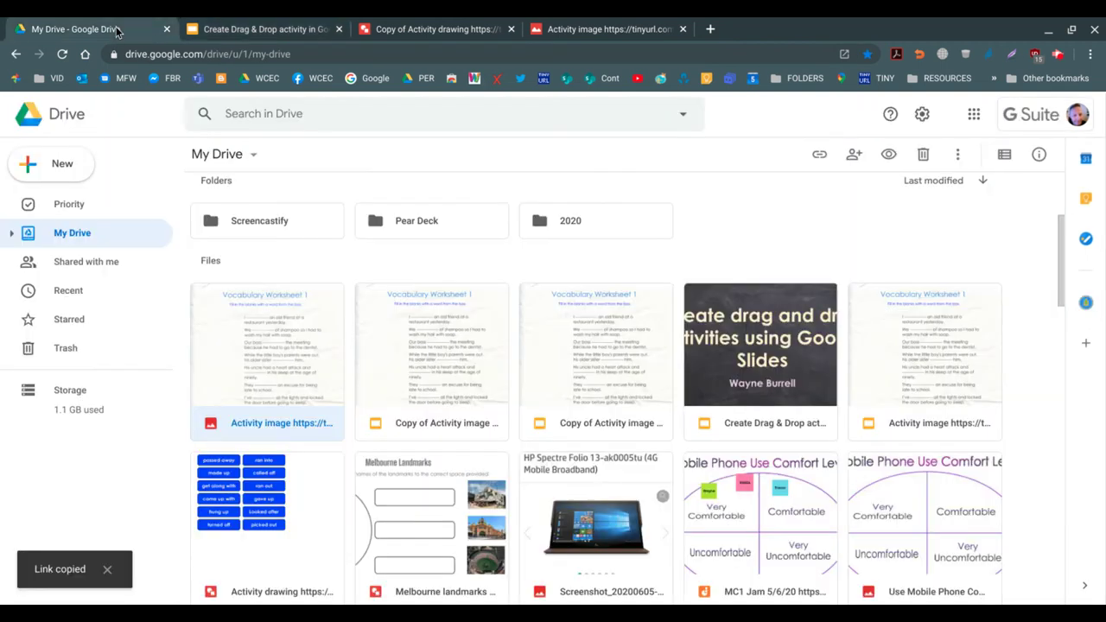
{"action": "left_click", "coordinate": [70, 167]}
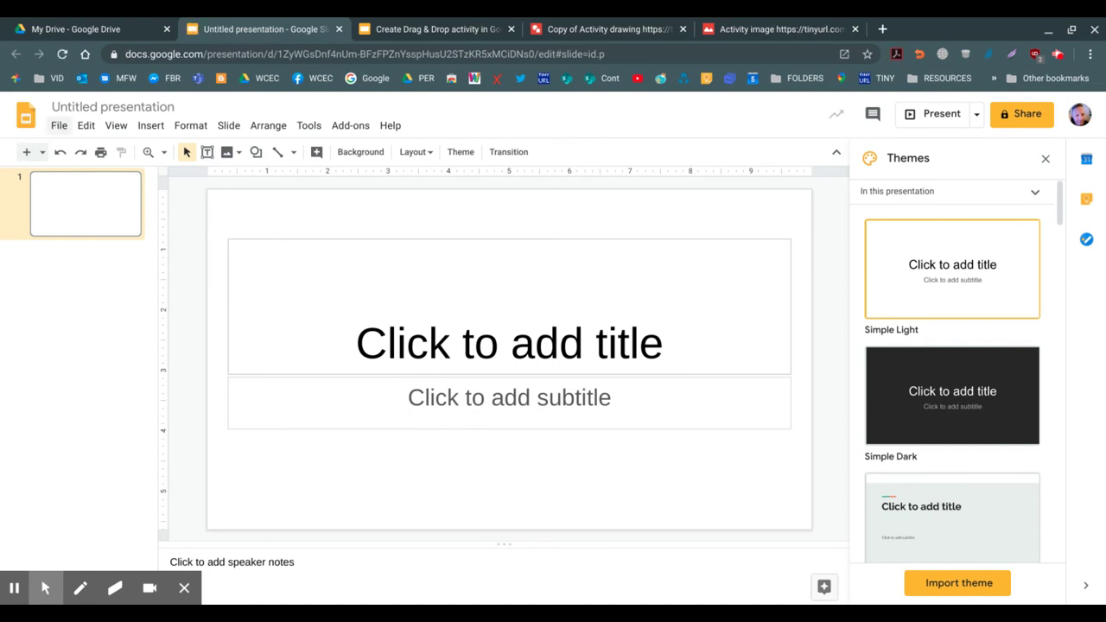
Set a custom page size of 21 × 29.7 centimetres in Page setup
{"action": "left_click", "coordinate": [57, 126]}
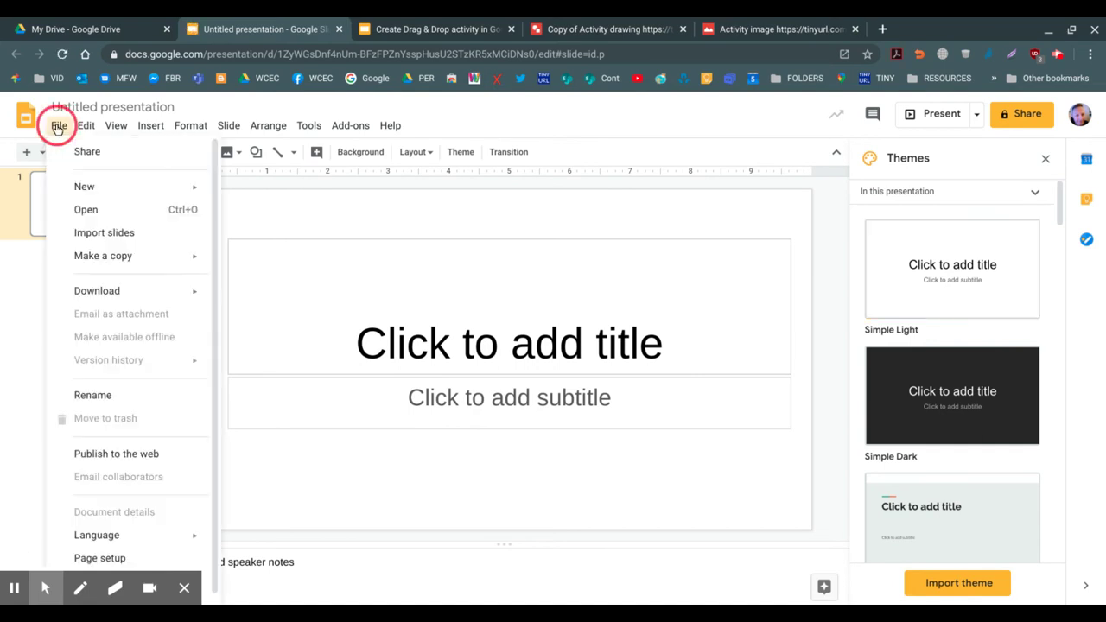
{"action": "left_click", "coordinate": [89, 557]}
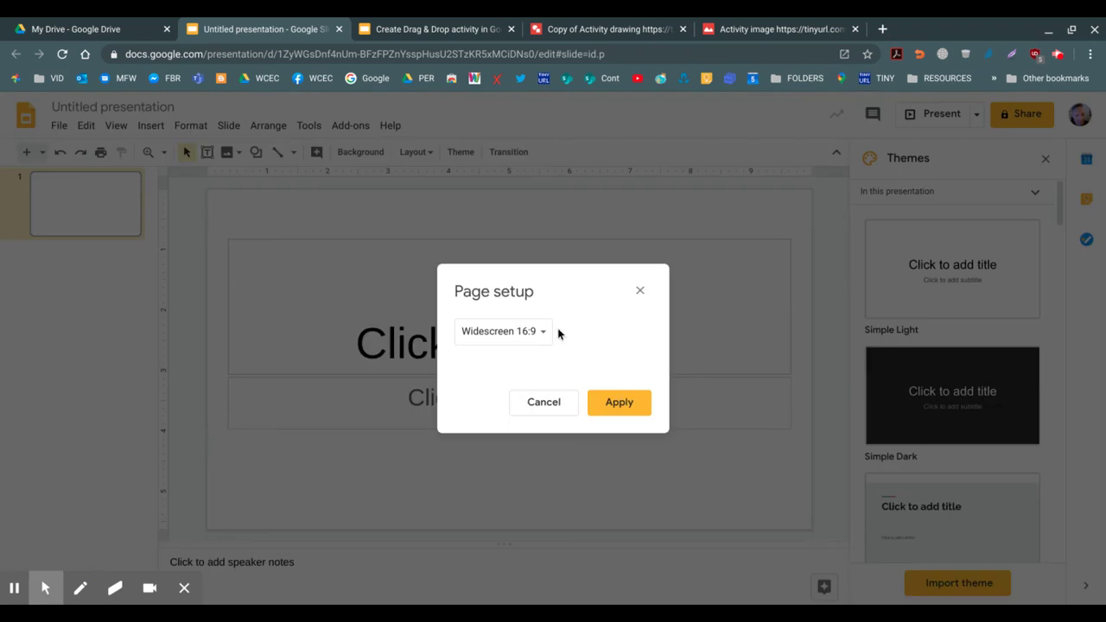
{"action": "left_click", "coordinate": [539, 339]}
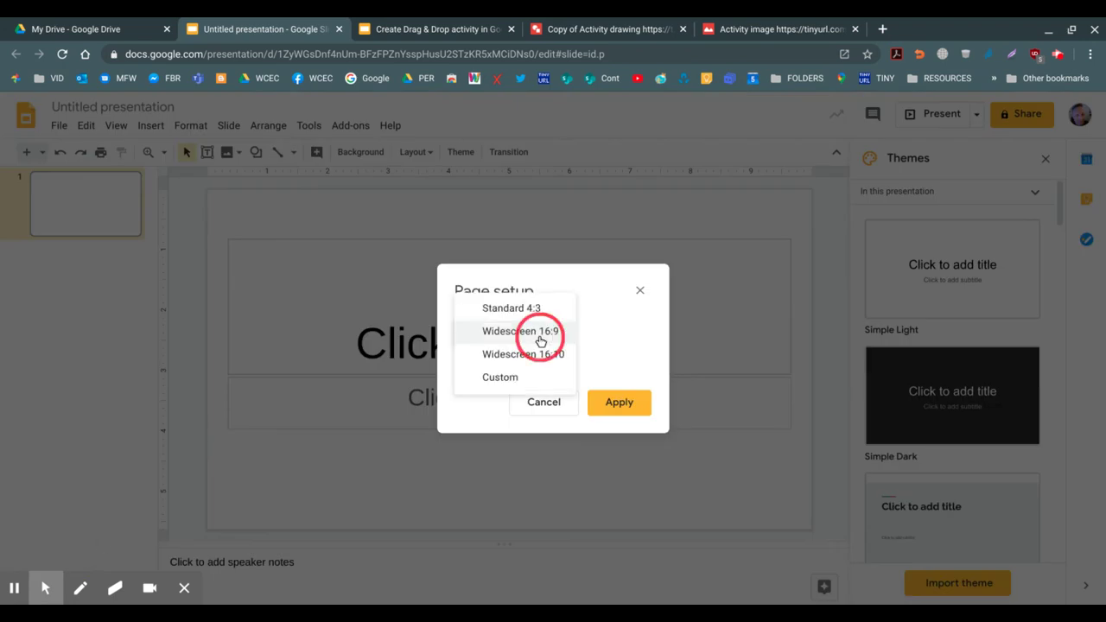
{"action": "left_click", "coordinate": [508, 378]}
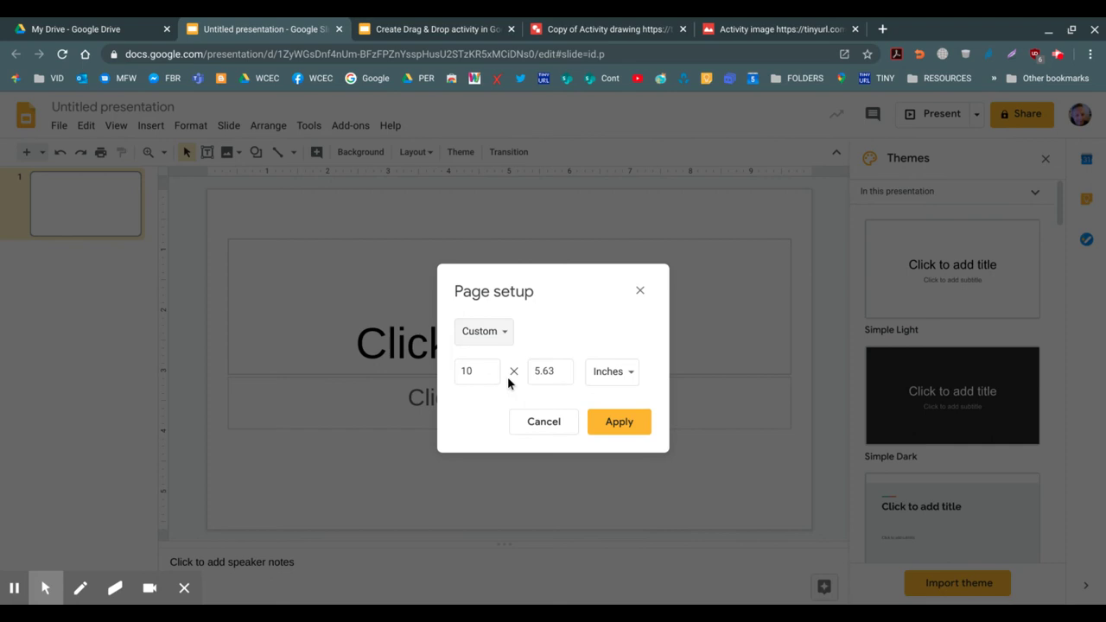
{"action": "left_click", "coordinate": [629, 373]}
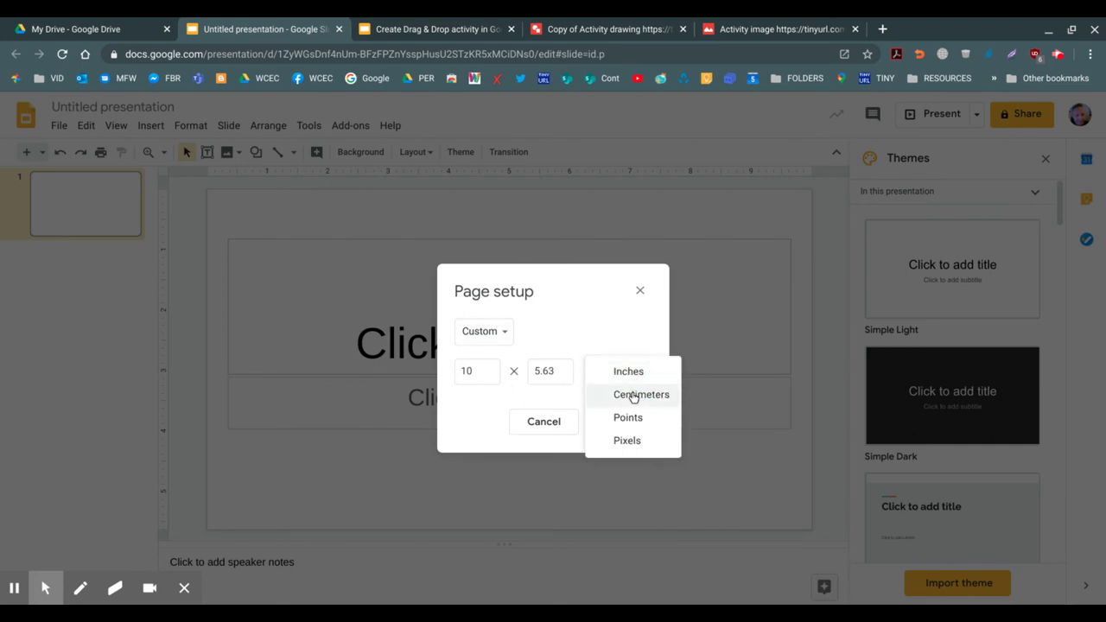
{"action": "left_click", "coordinate": [631, 395]}
{"action": "left_click", "coordinate": [495, 369]}
{"action": "left_click_drag", "start_coordinate": [495, 370], "coordinate": [401, 371]}
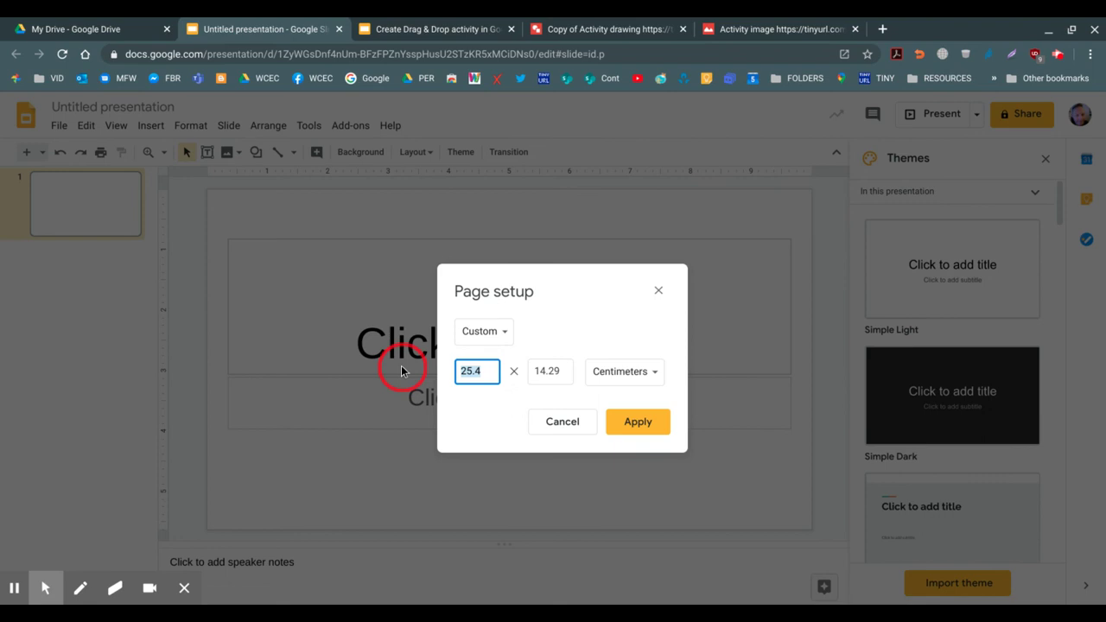
{"action": "type", "text": "21"}
{"action": "left_click_drag", "start_coordinate": [569, 372], "coordinate": [528, 372]}
{"action": "type", "text": "29.7"}
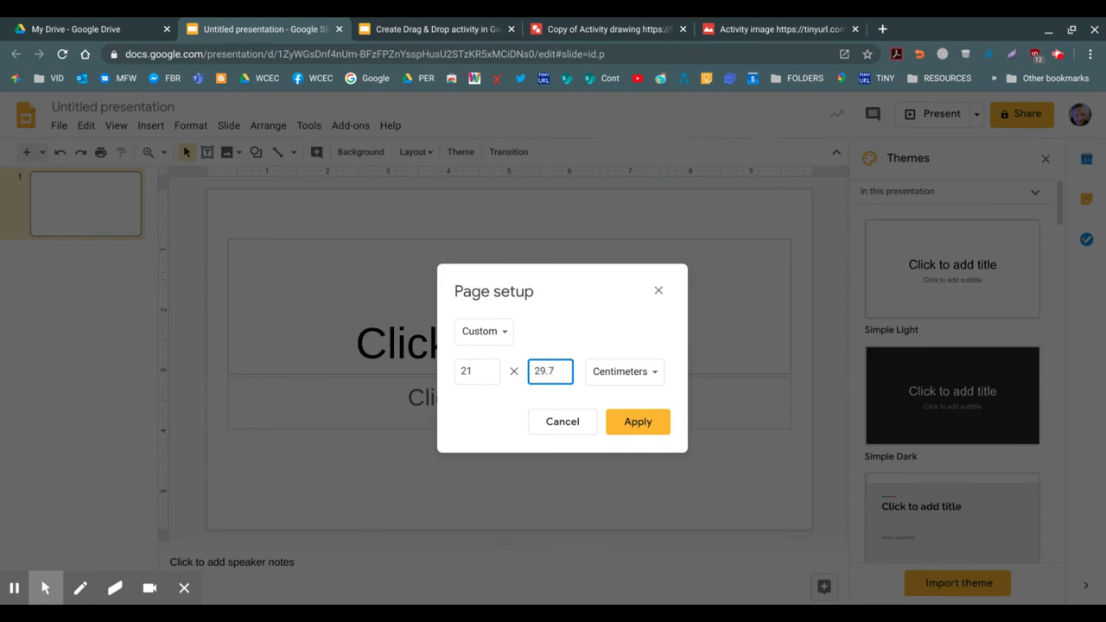
{"action": "left_click", "coordinate": [635, 427]}
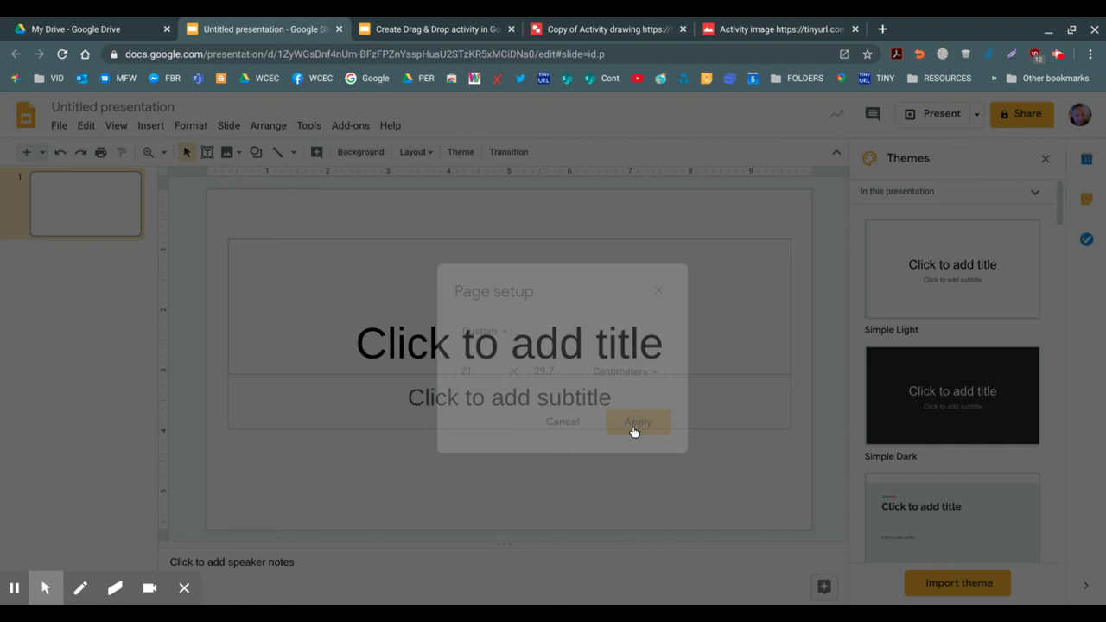
{"action": "left_click", "coordinate": [14, 588]}
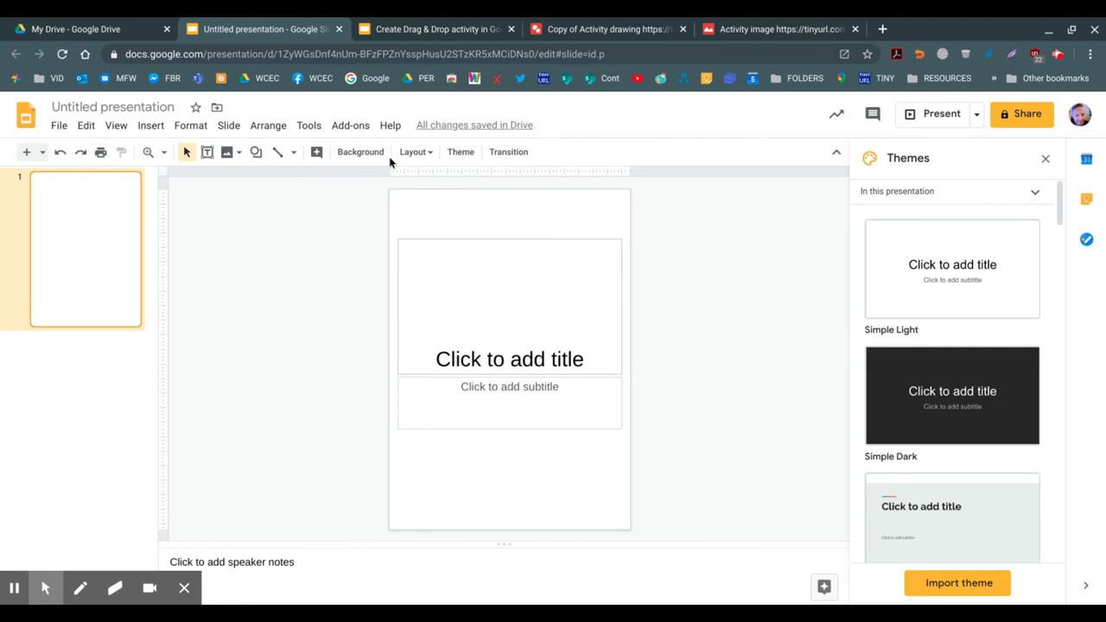
Apply the Blank layout to the portrait slide
{"action": "left_click", "coordinate": [430, 161]}
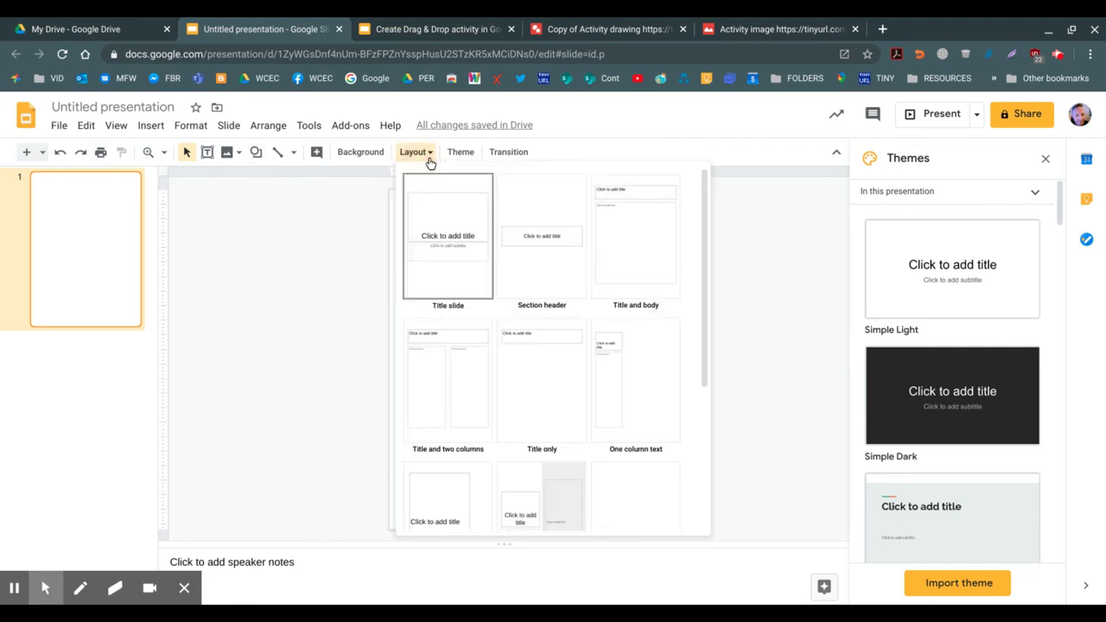
{"action": "scroll", "coordinate": [522, 413], "scroll_direction": "down", "scroll_amount": 3}
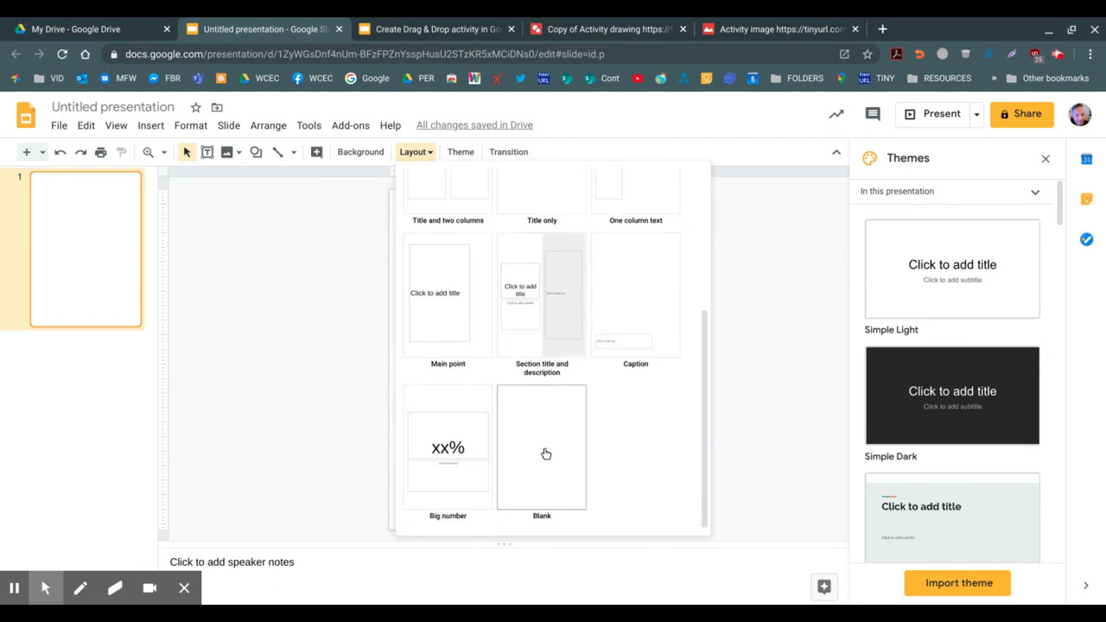
{"action": "left_click", "coordinate": [545, 453]}
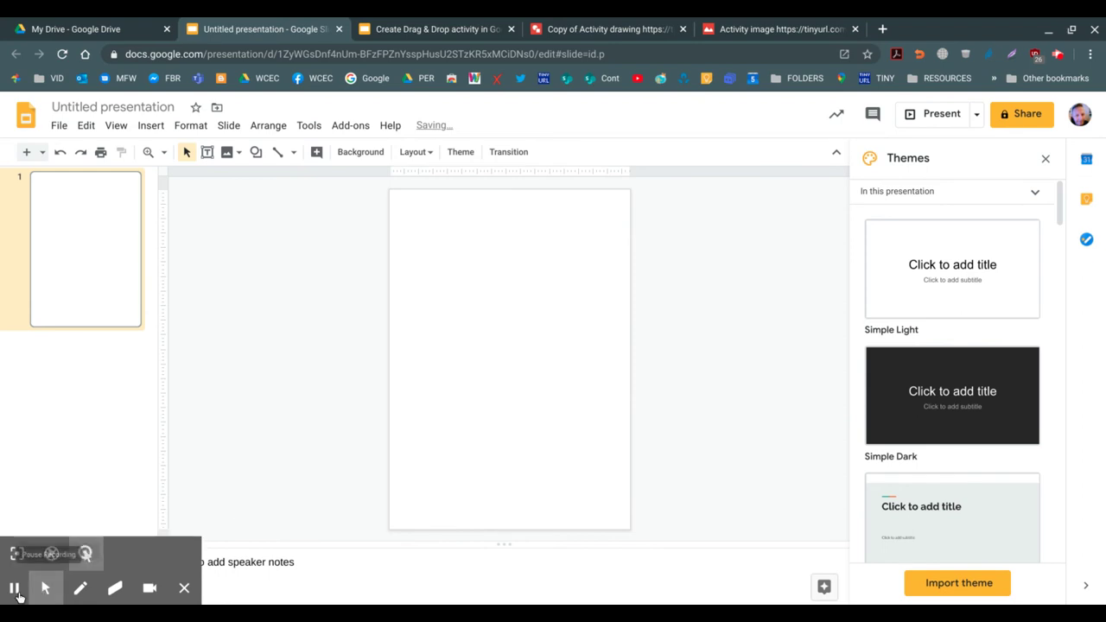
{"action": "left_click", "coordinate": [15, 590]}
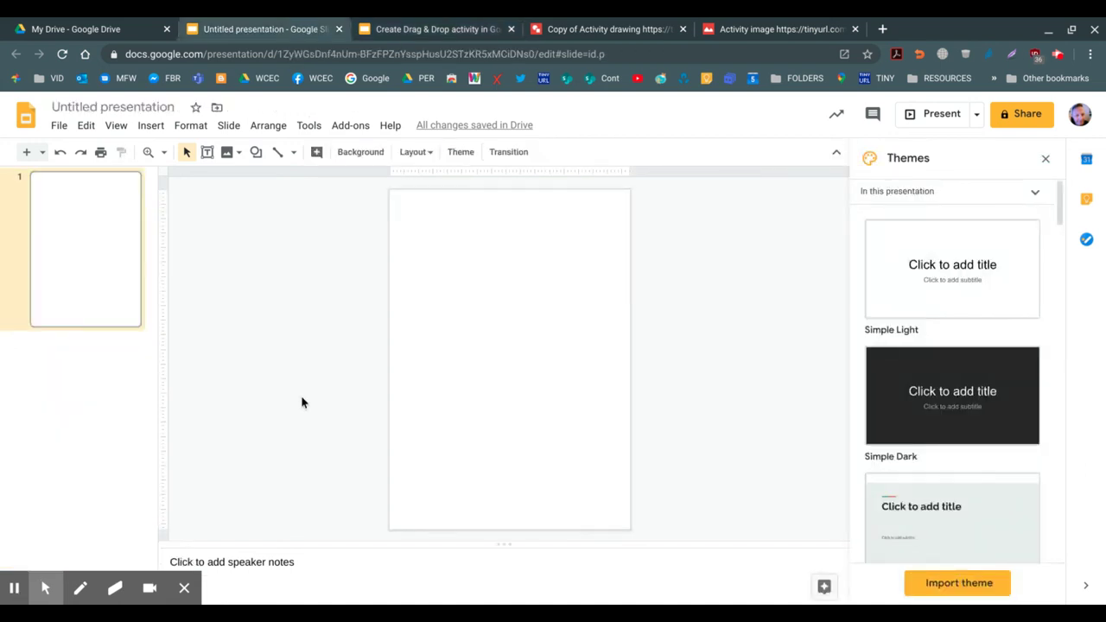
Upload the Vocabulary Worksheet 1 image as the slide's background image
{"action": "left_click", "coordinate": [357, 153]}
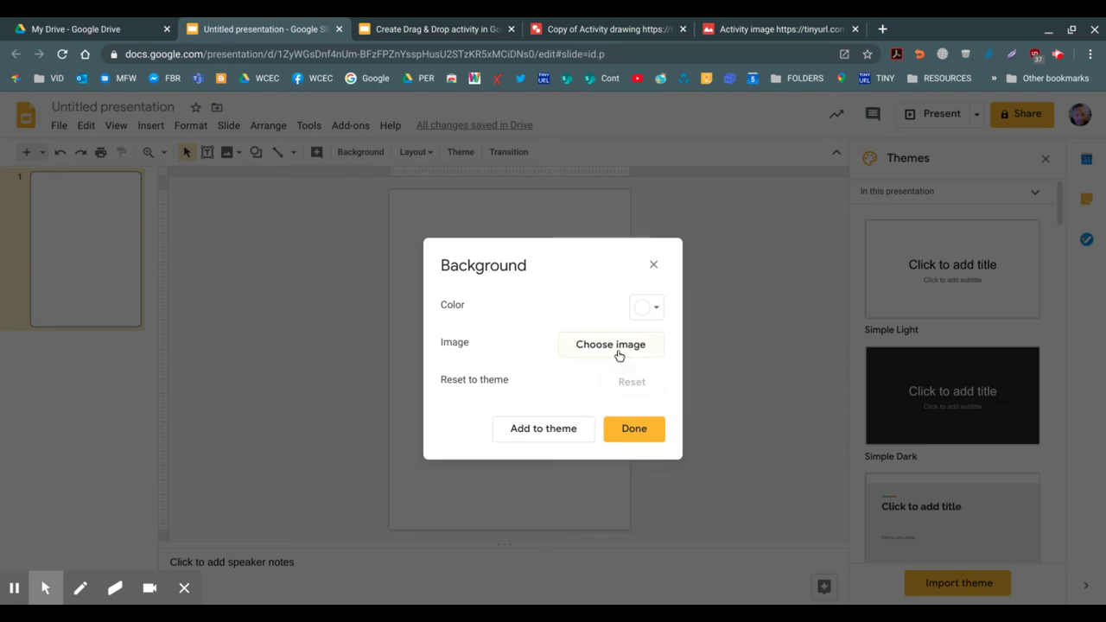
{"action": "left_click", "coordinate": [617, 353]}
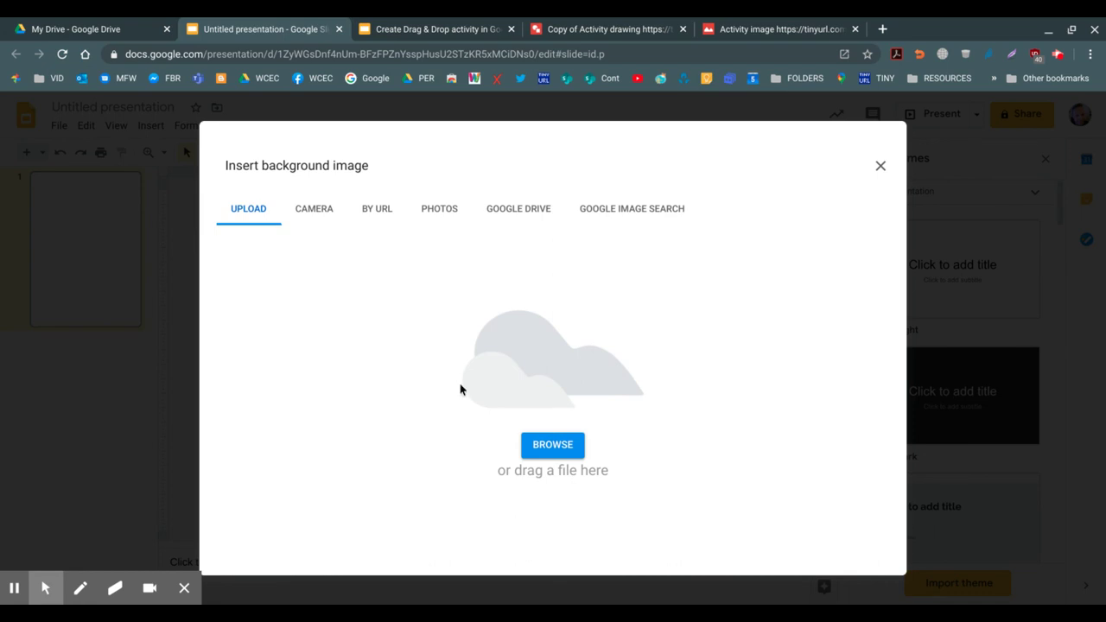
{"action": "left_click", "coordinate": [554, 450]}
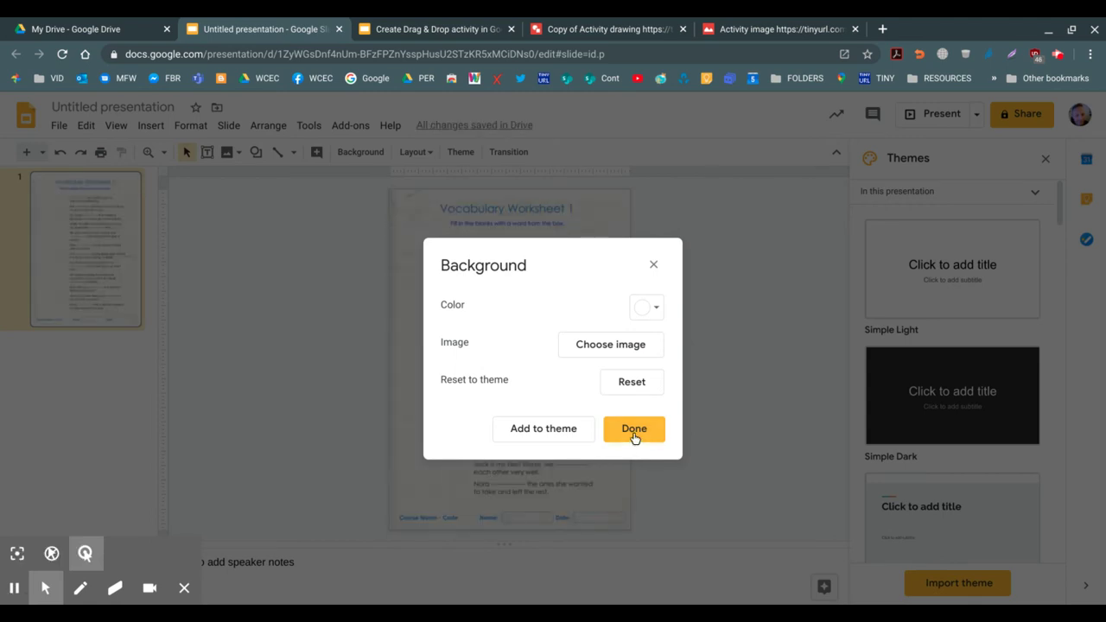
{"action": "left_click", "coordinate": [635, 437]}
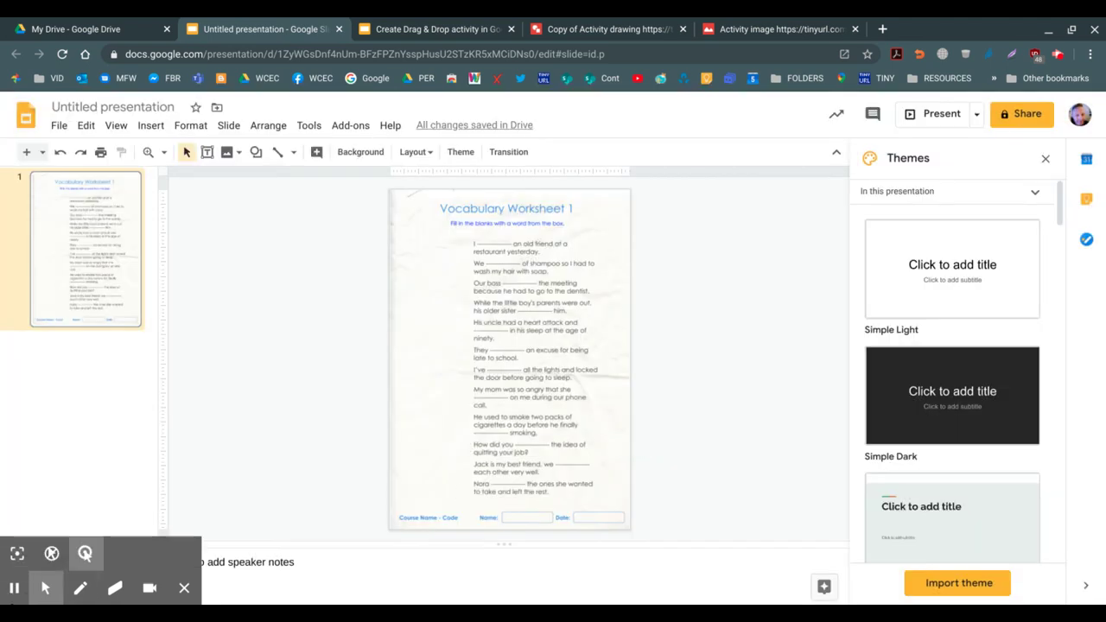
Zoom in on the slide to check the worksheet background
{"action": "left_click", "coordinate": [19, 596]}
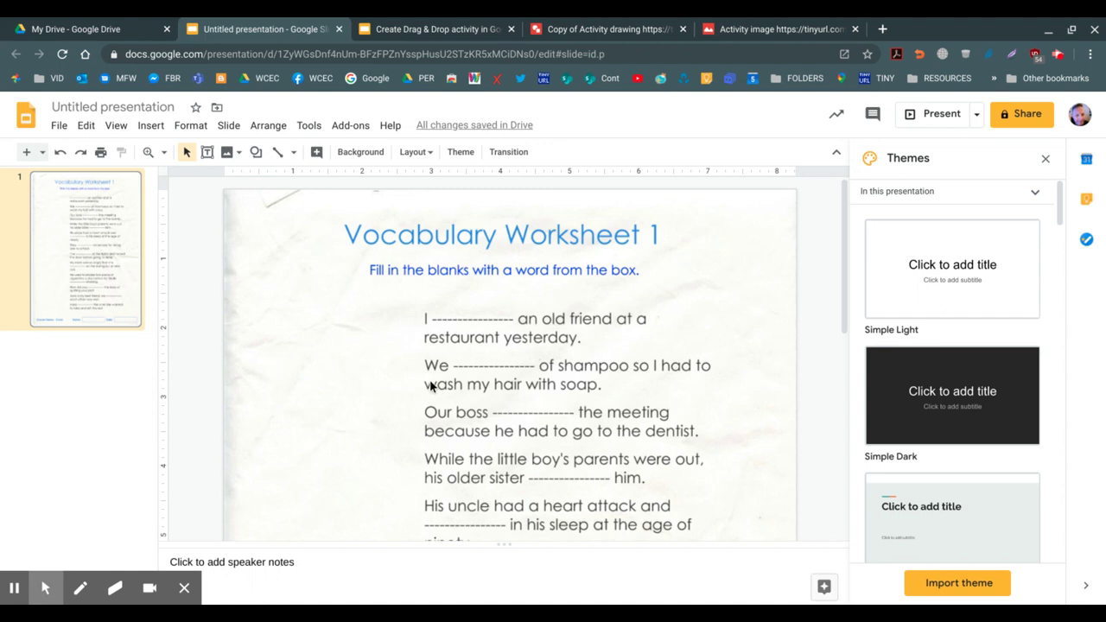
{"action": "left_click", "coordinate": [463, 363]}
{"action": "left_click", "coordinate": [420, 375]}
{"action": "left_click", "coordinate": [370, 370]}
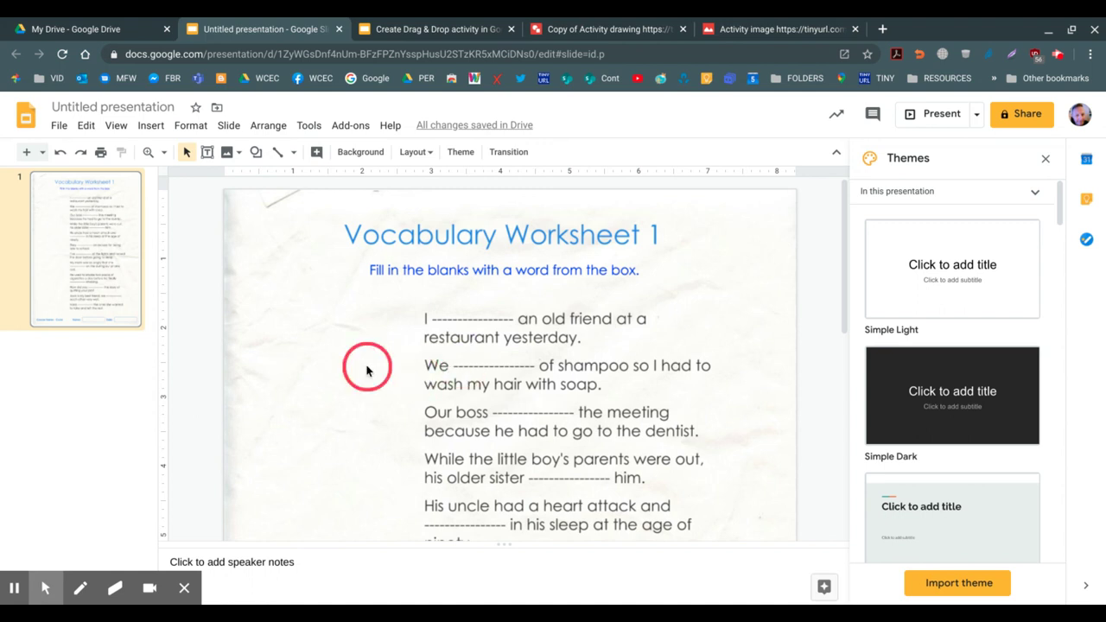
{"action": "left_click", "coordinate": [325, 326]}
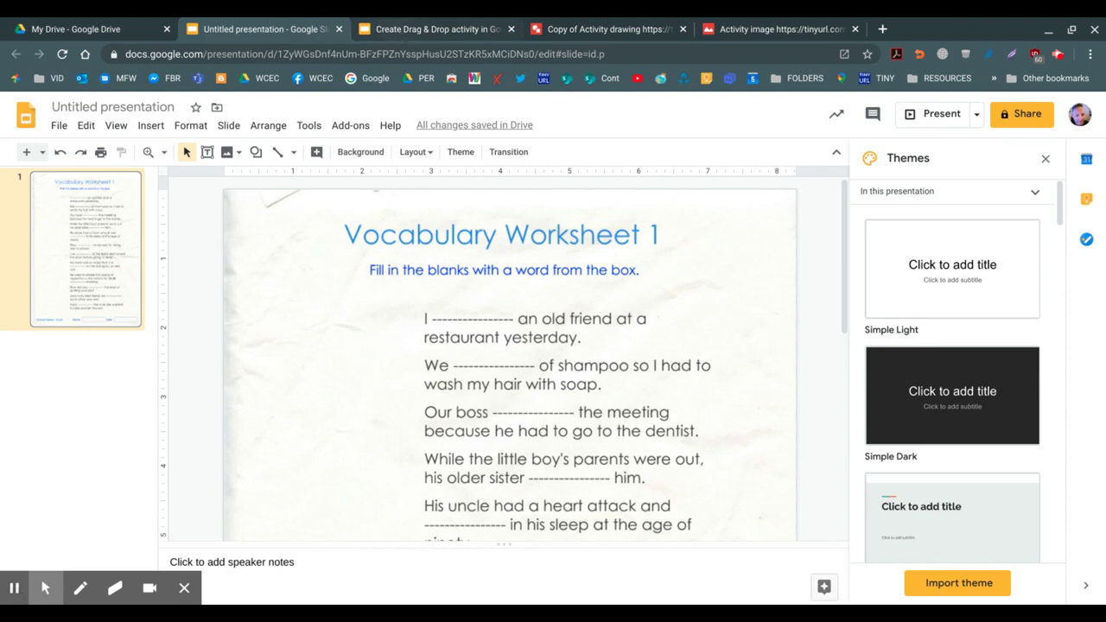
Select and copy all twelve answer buttons in the Activity drawing, then return to the presentation
{"action": "left_click", "coordinate": [428, 29]}
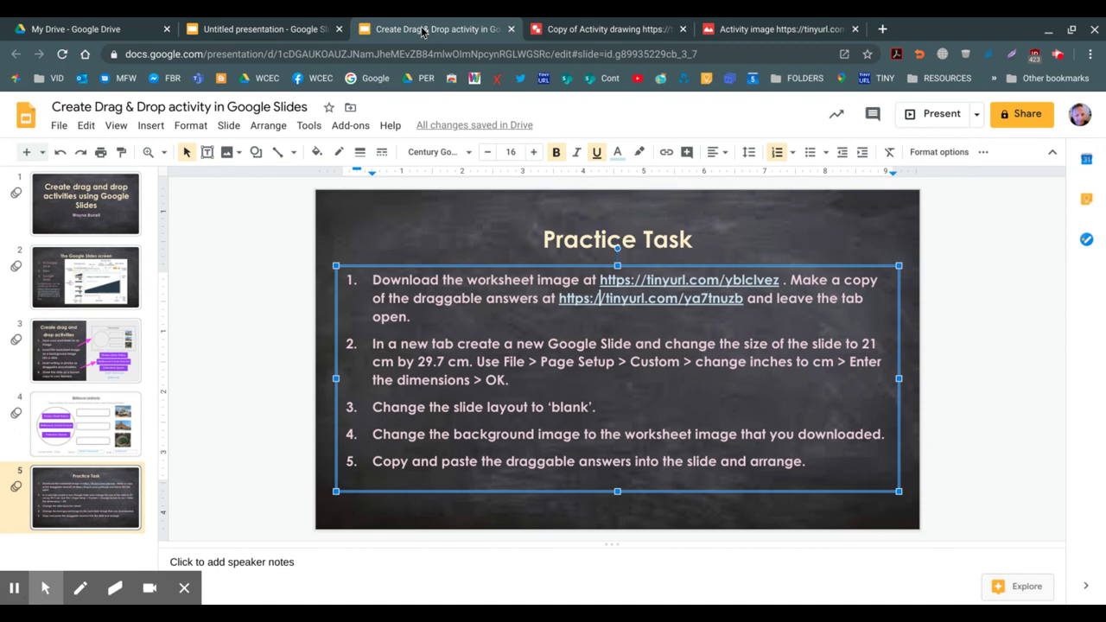
{"action": "left_click", "coordinate": [622, 29]}
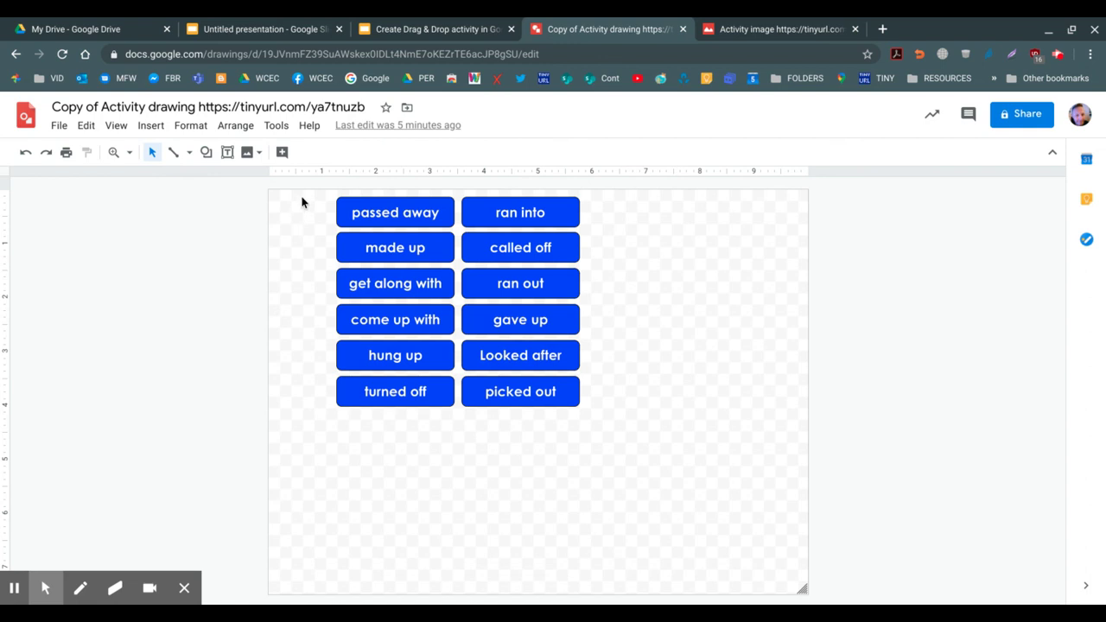
{"action": "left_click_drag", "start_coordinate": [301, 195], "coordinate": [615, 431]}
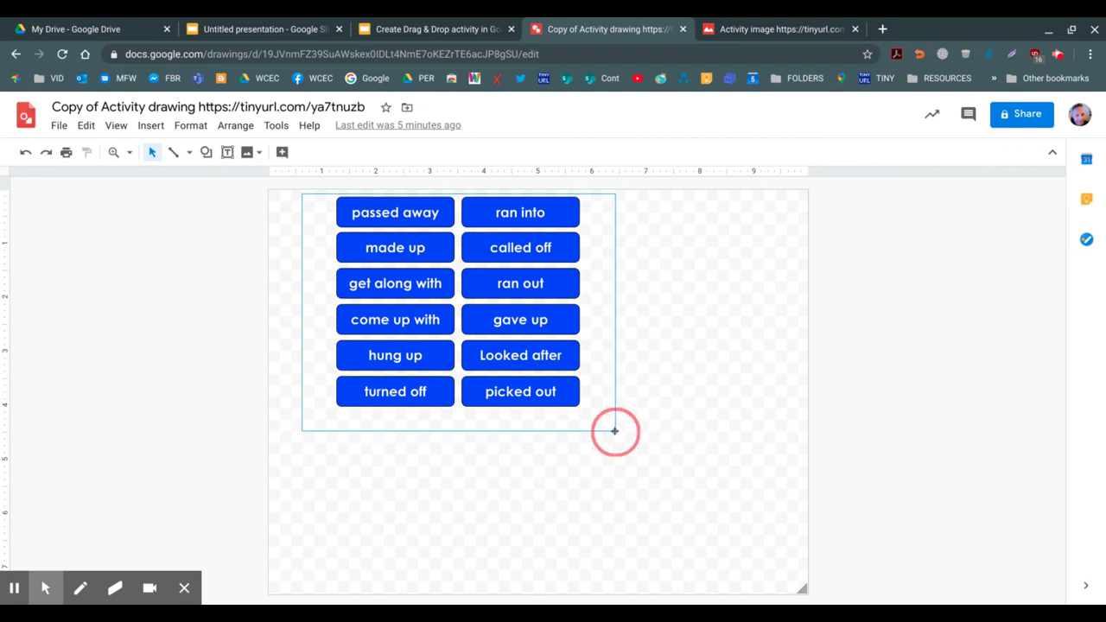
{"action": "left_click_drag", "start_coordinate": [615, 431], "coordinate": [615, 431]}
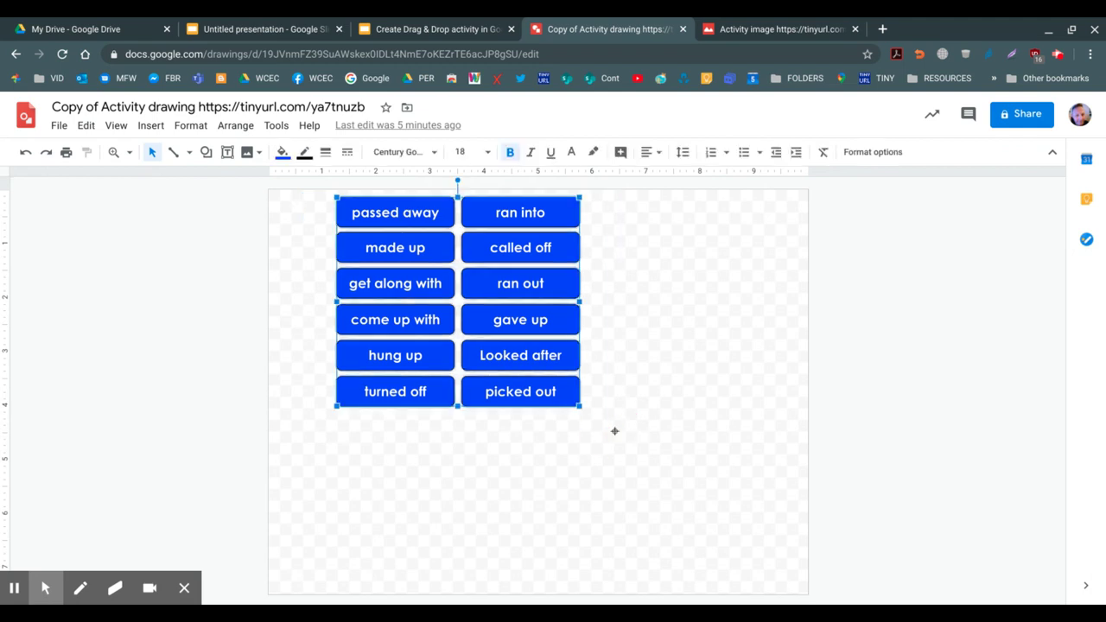
{"action": "right_click", "coordinate": [424, 323]}
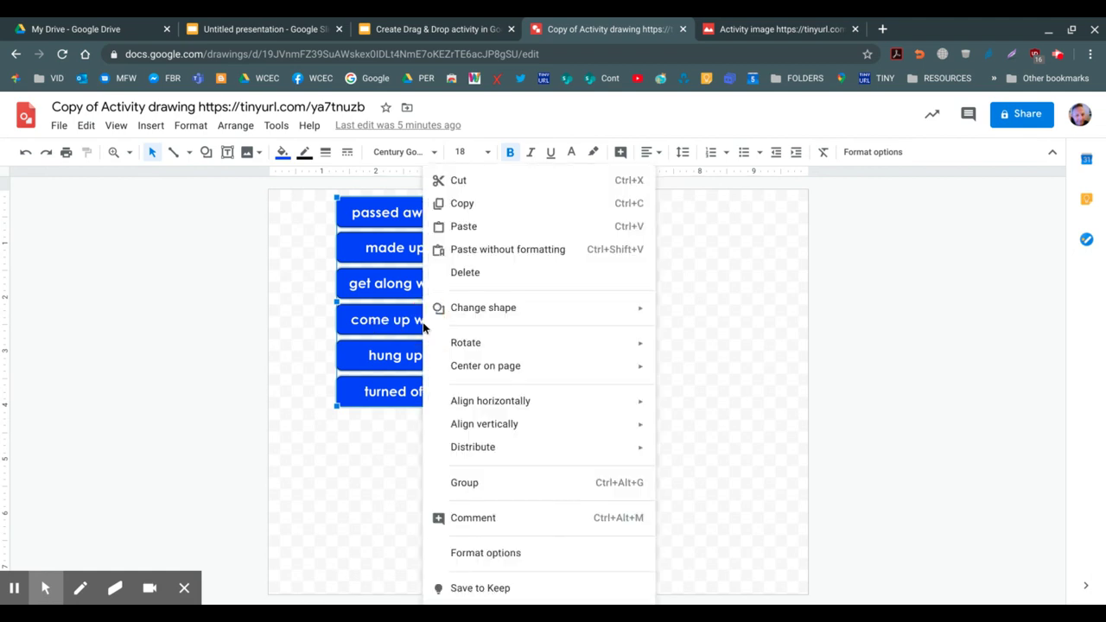
{"action": "left_click", "coordinate": [480, 205]}
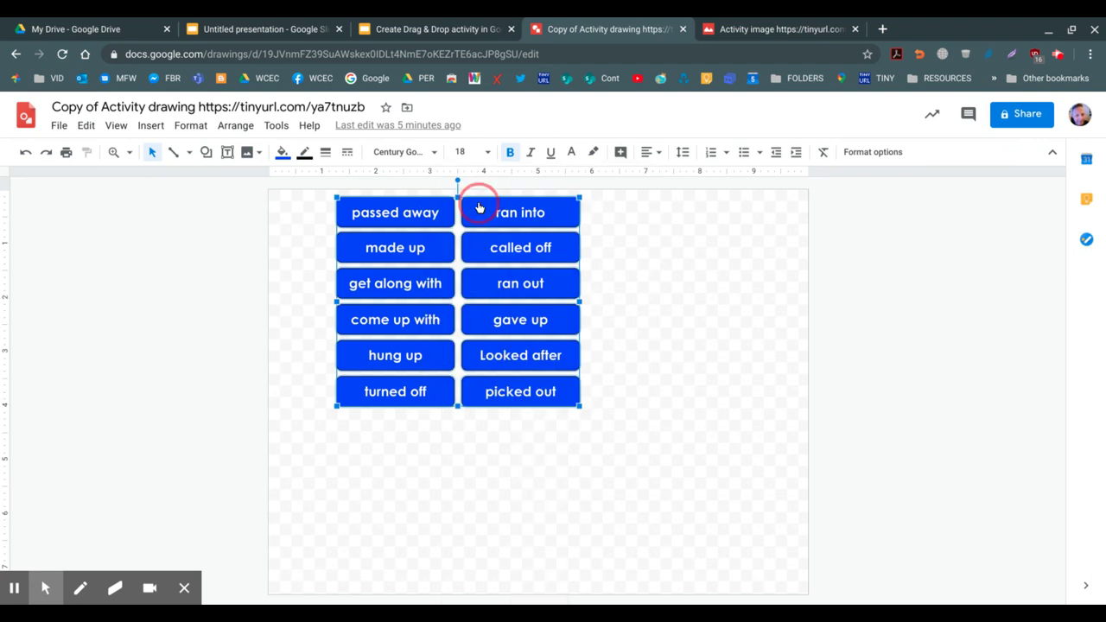
{"action": "left_click", "coordinate": [257, 30]}
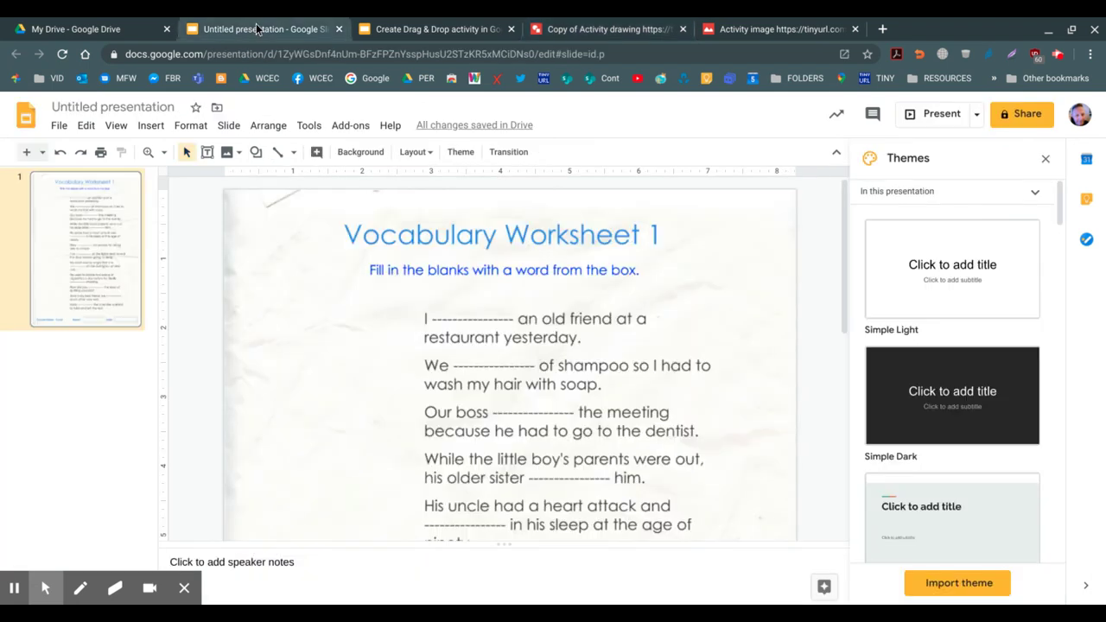
Paste the twelve blue answer buttons onto the worksheet slide
{"action": "right_click", "coordinate": [267, 417]}
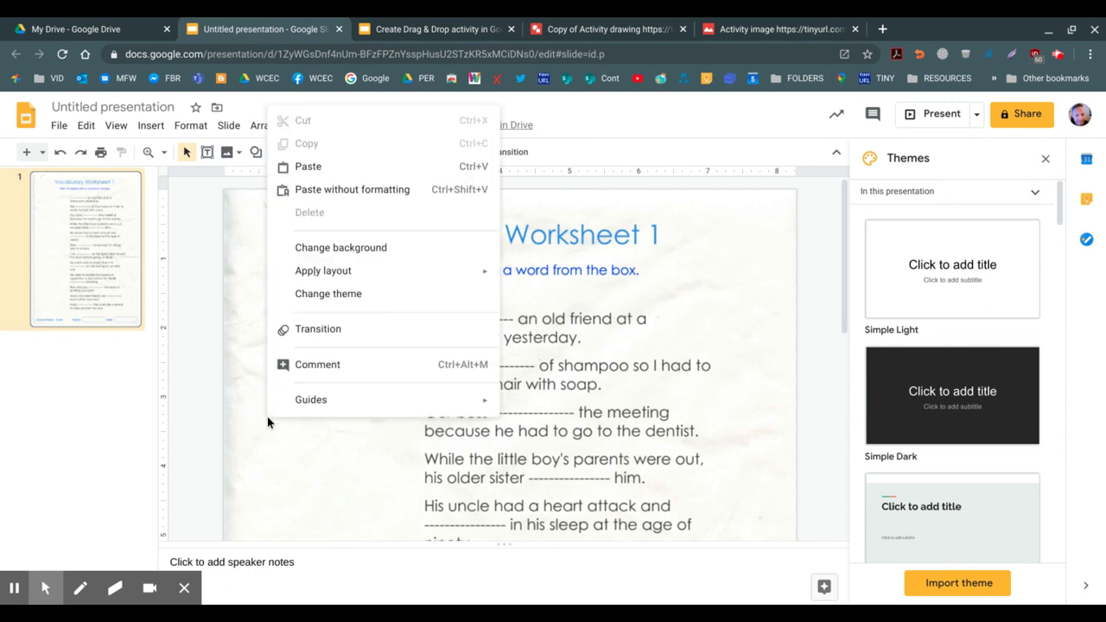
{"action": "left_click", "coordinate": [313, 166]}
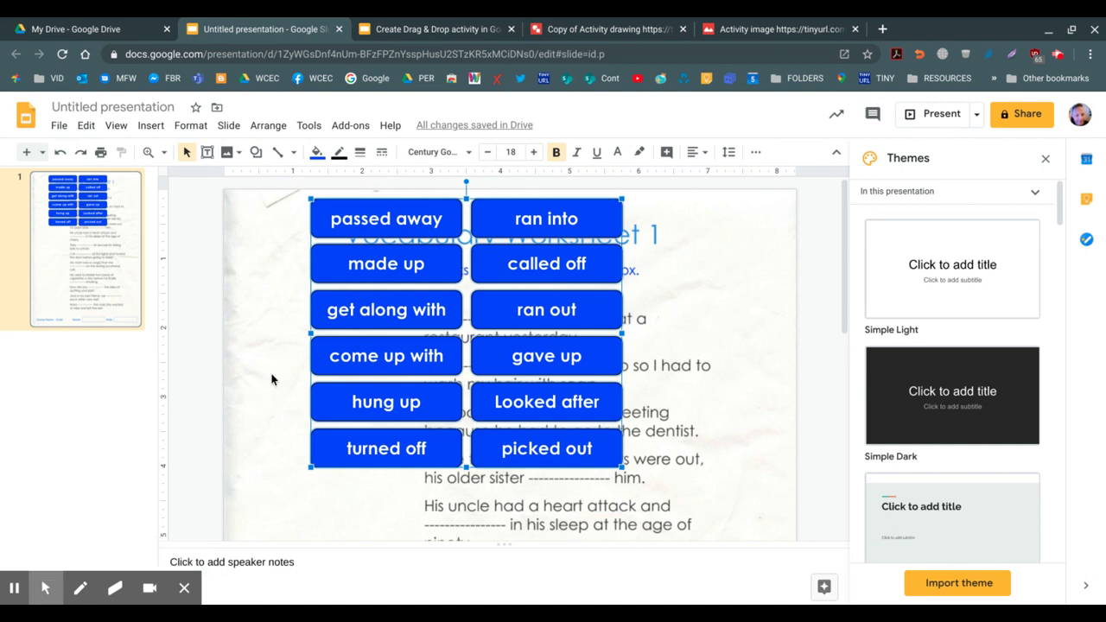
Move the 'passed away' answer box from the left column to beside the first worksheet sentence
{"action": "left_click", "coordinate": [12, 593]}
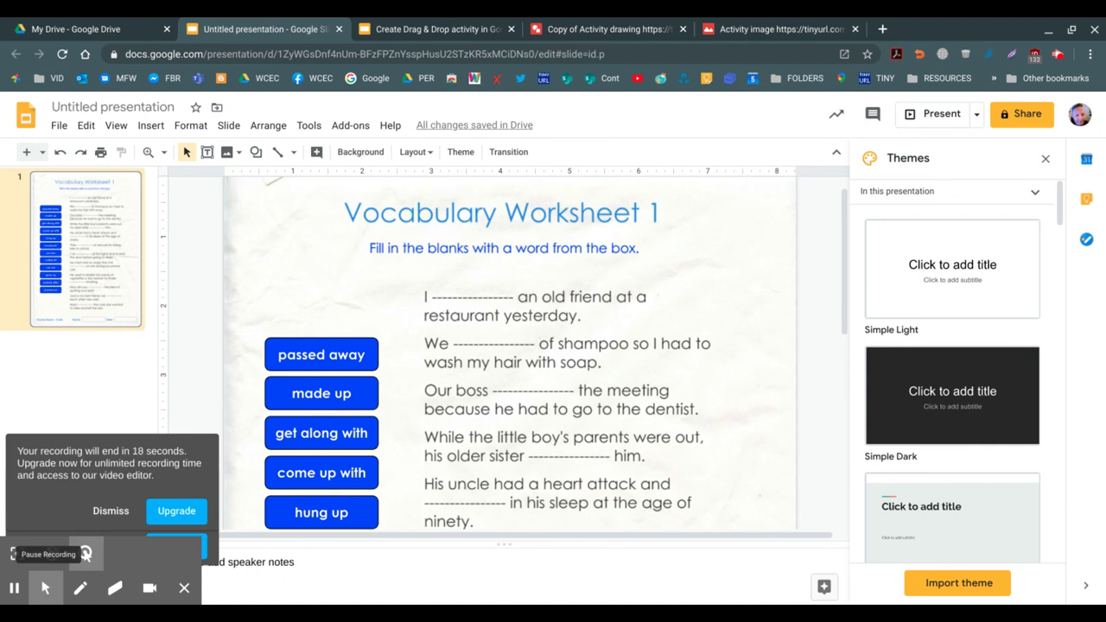
{"action": "scroll", "coordinate": [510, 355], "scroll_direction": "down", "scroll_amount": 1}
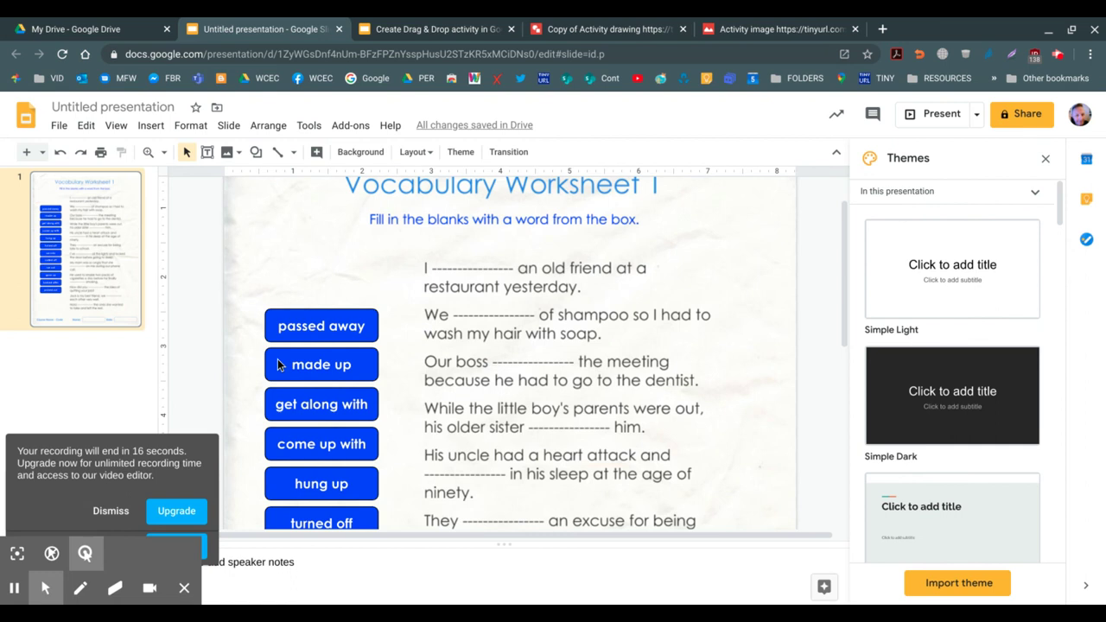
{"action": "left_click", "coordinate": [314, 317]}
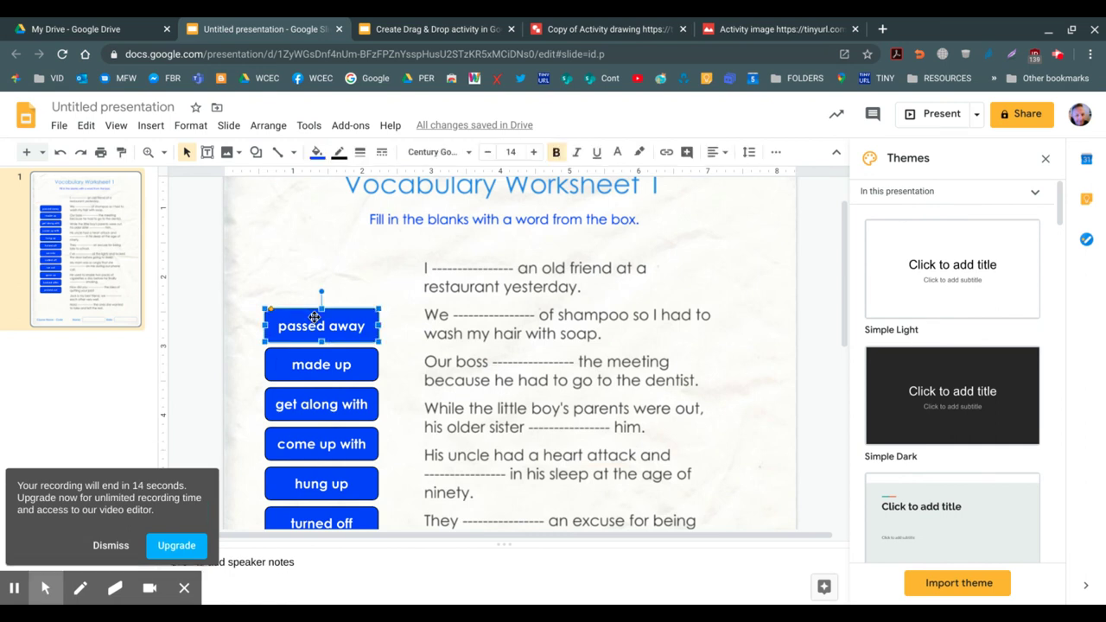
{"action": "left_click", "coordinate": [315, 317]}
{"action": "left_click", "coordinate": [316, 311]}
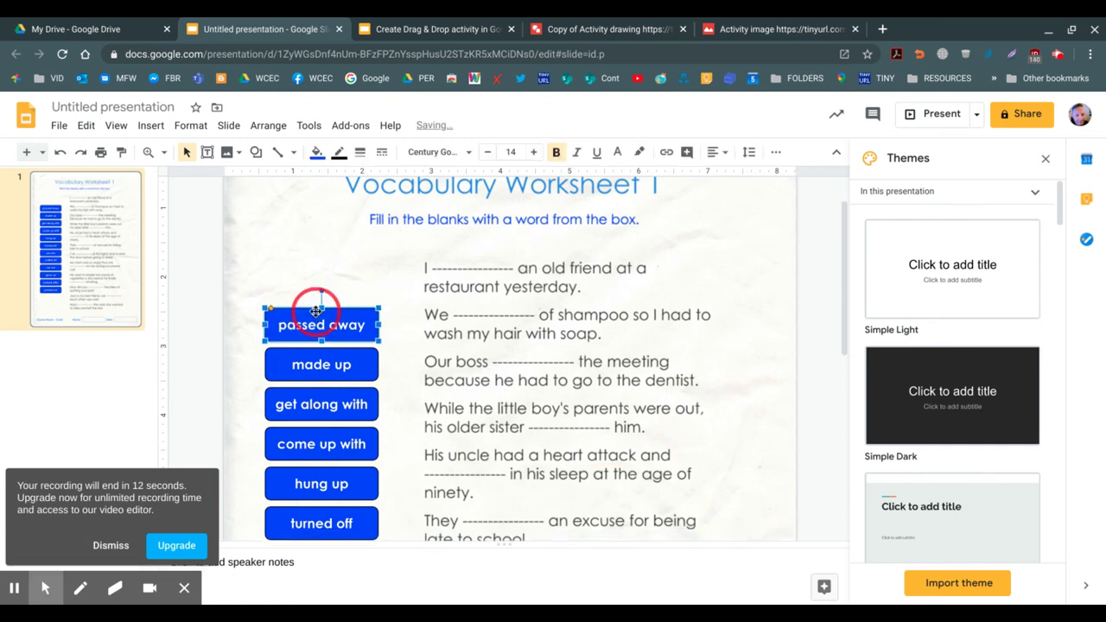
{"action": "left_click_drag", "start_coordinate": [316, 311], "coordinate": [710, 266]}
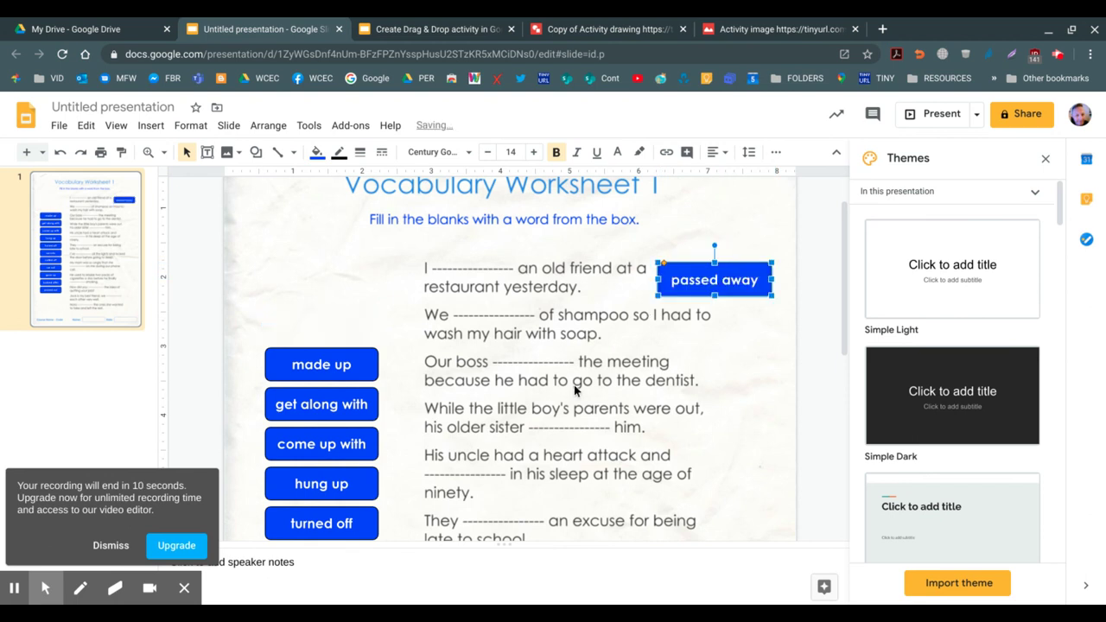